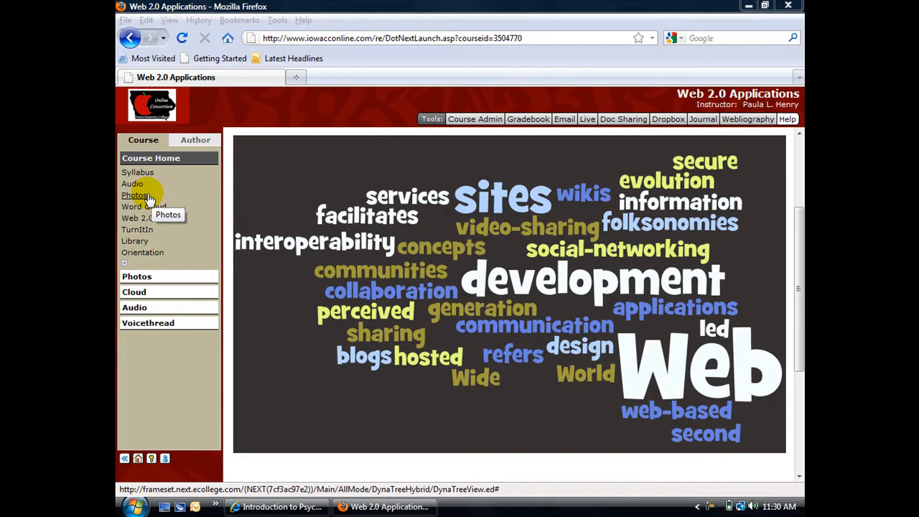
Open the Photos item of Course Home in author mode and start adding its content to a new location
click(201, 143)
click(201, 143)
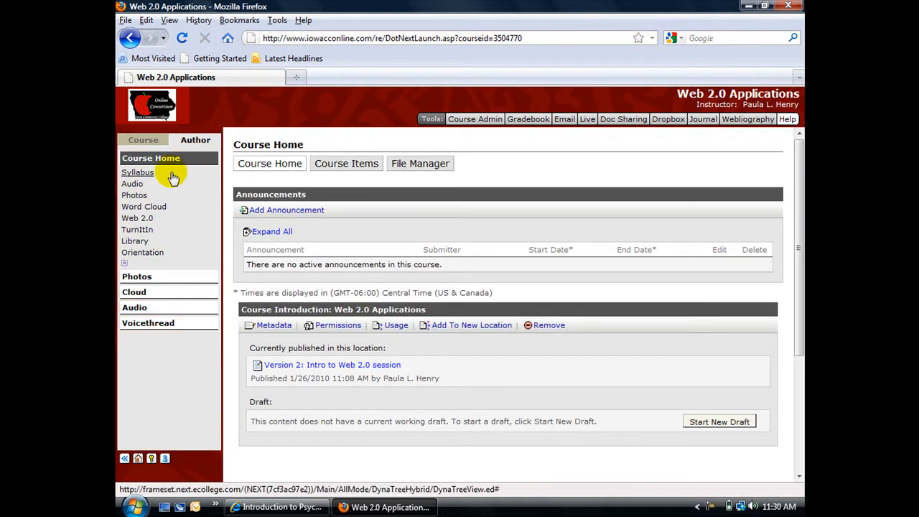
click(136, 196)
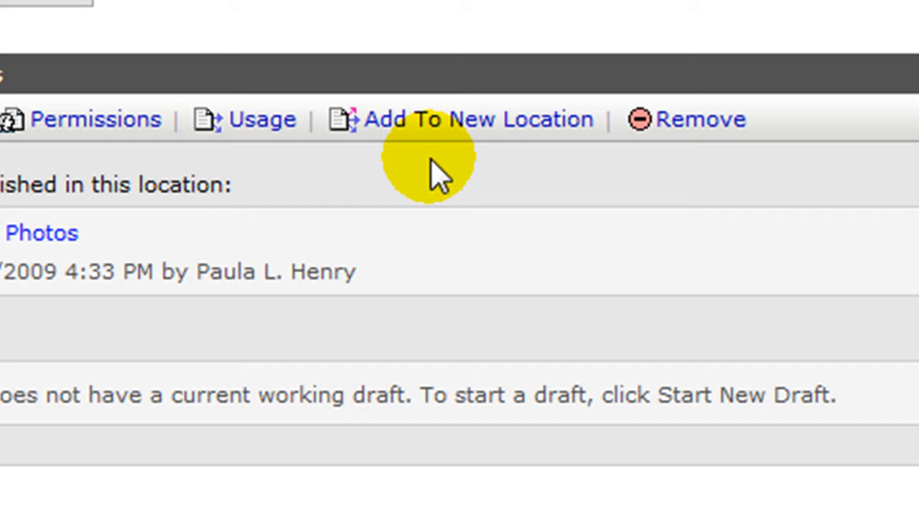
click(455, 123)
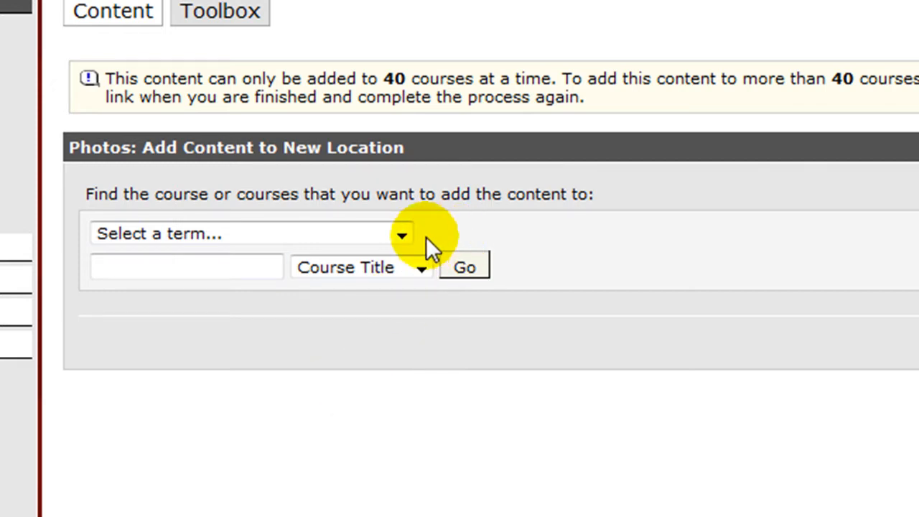
Search the .NExT Master Term for courses with "psychology" in the course title
click(401, 236)
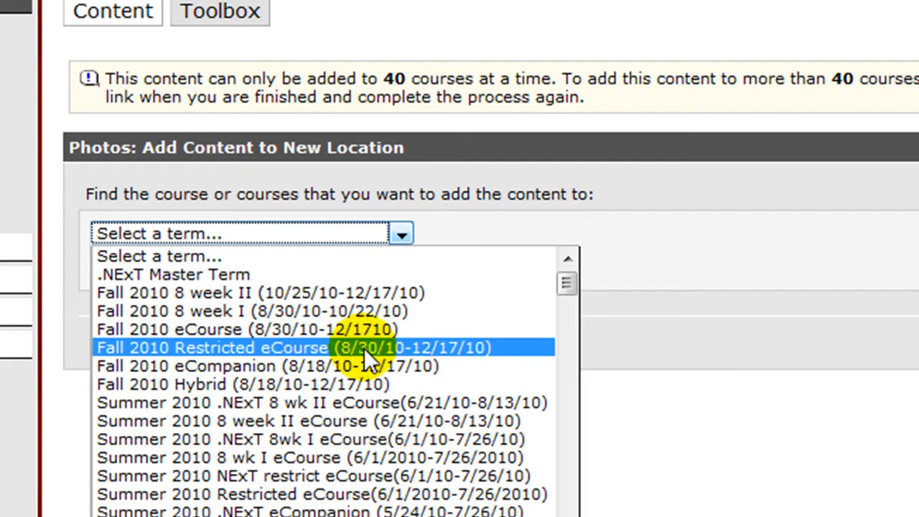
click(220, 276)
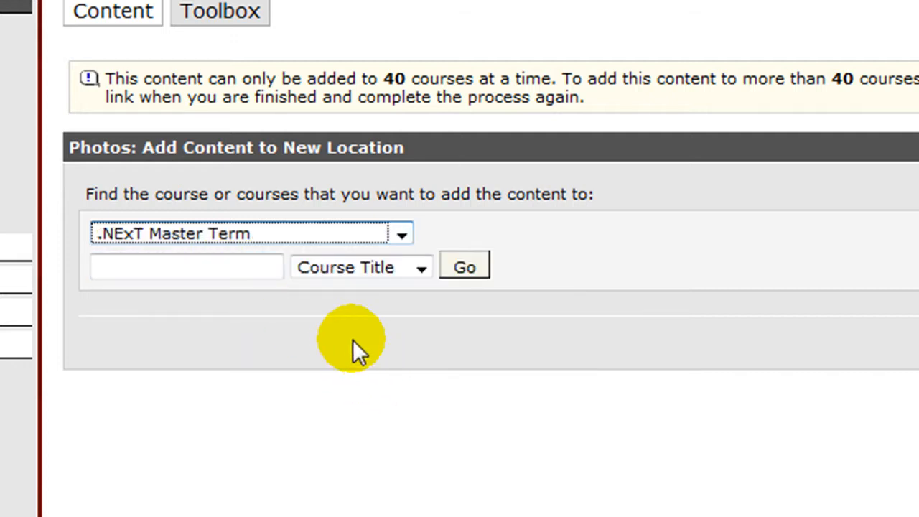
click(421, 269)
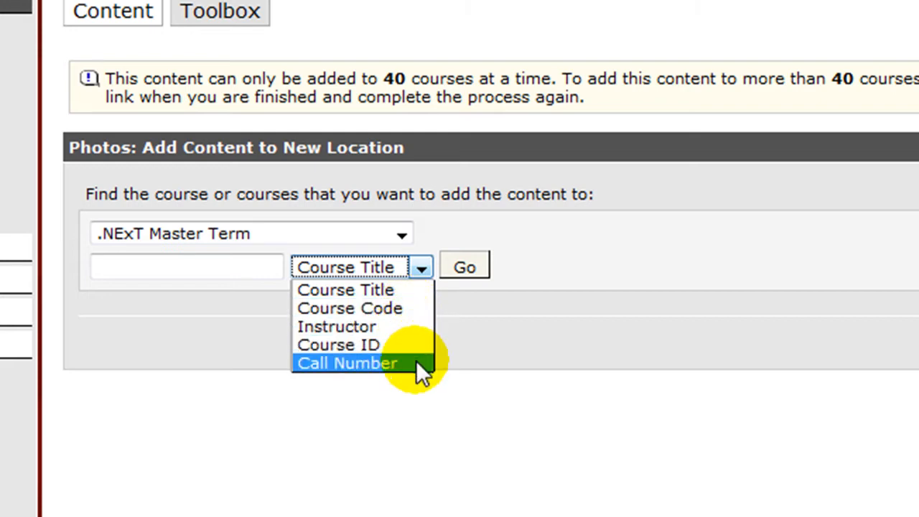
click(194, 284)
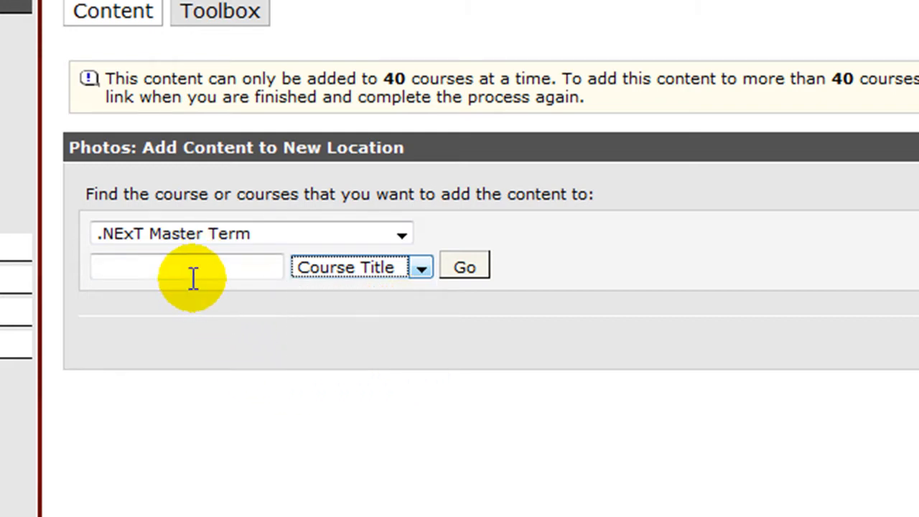
click(191, 276)
text(p)
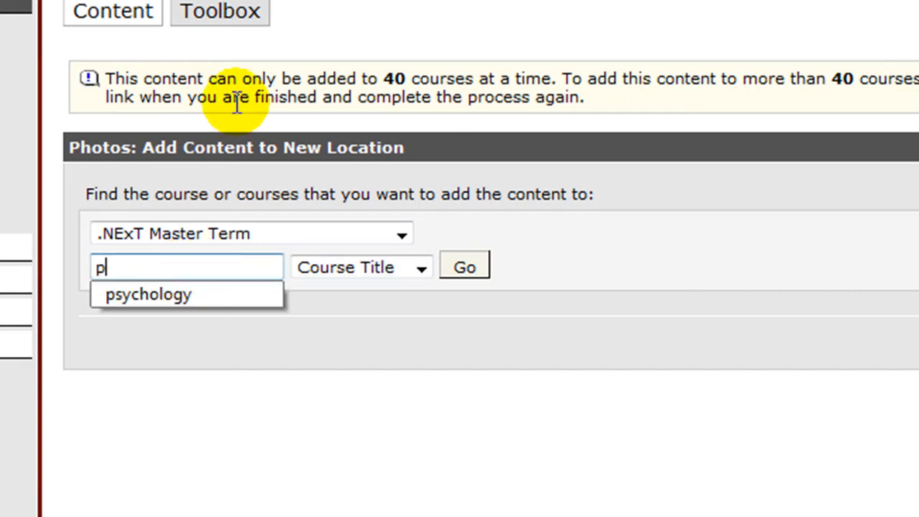
text(sychology)
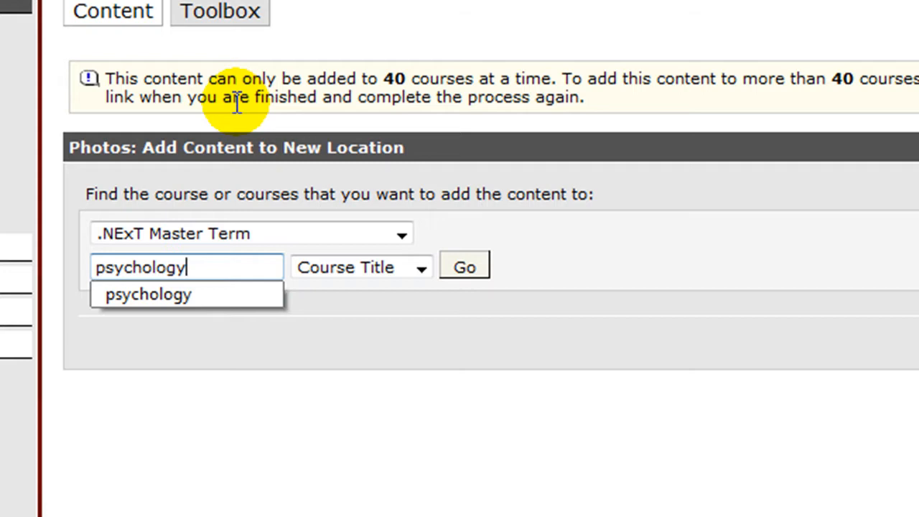
click(458, 272)
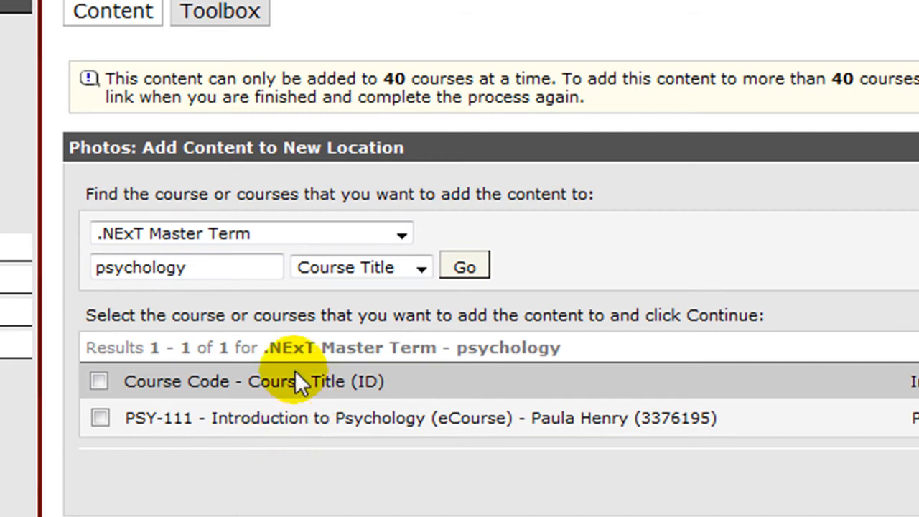
Select the PSY-111 Introduction to Psychology (eCourse) course as the target and continue to the placement settings
click(100, 418)
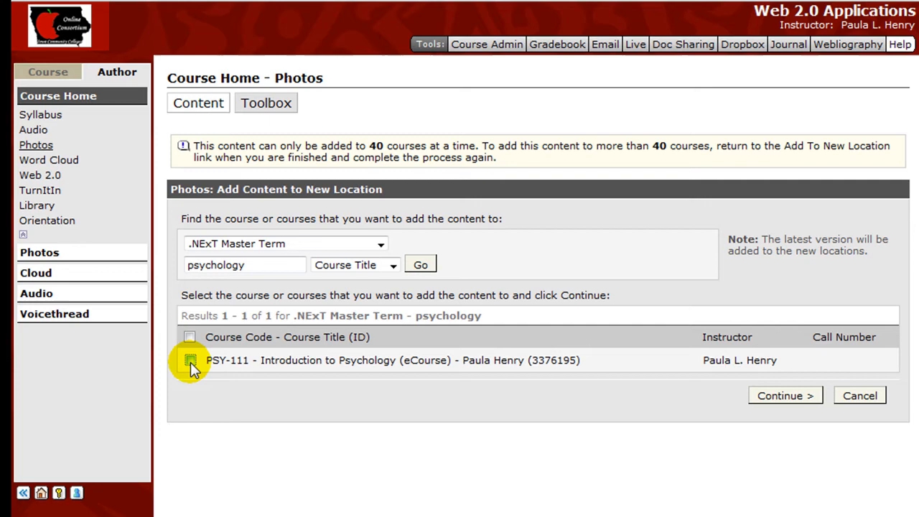
click(191, 360)
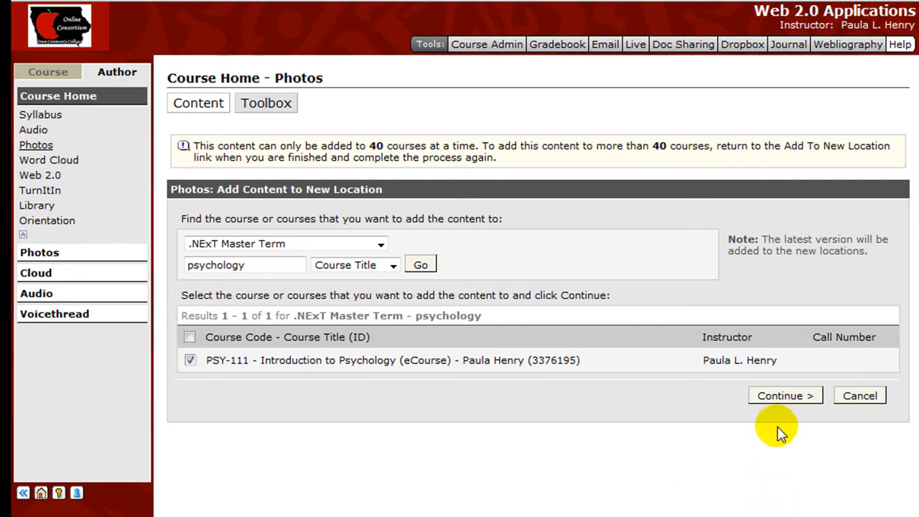
click(779, 396)
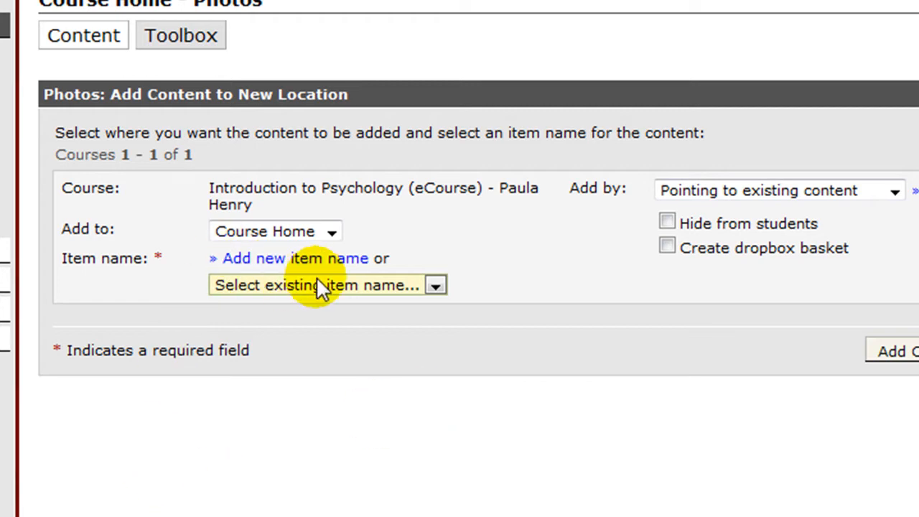
Set Unit 5 as the location to add the content to and look through the existing item names
click(332, 231)
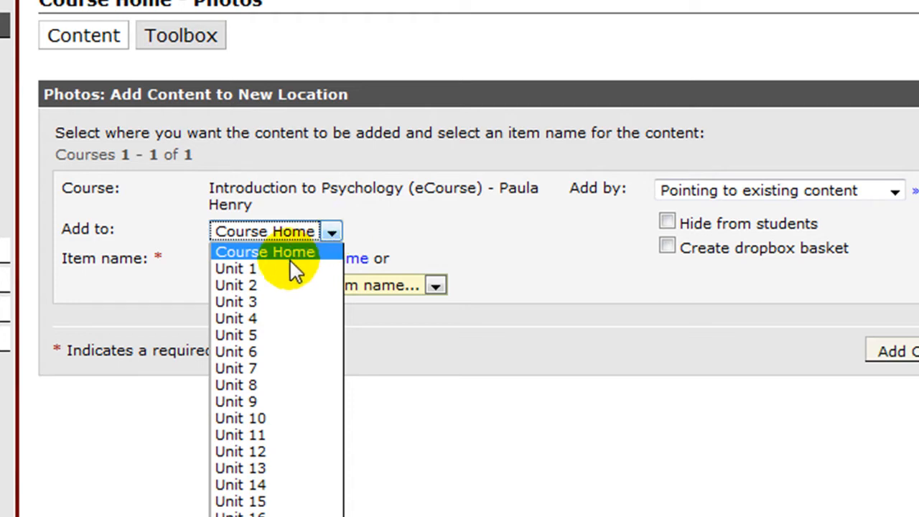
click(259, 335)
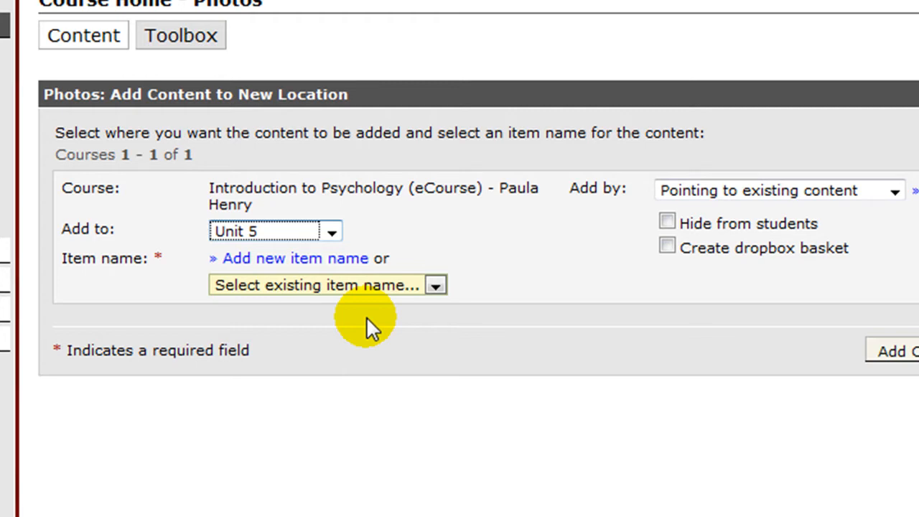
click(435, 285)
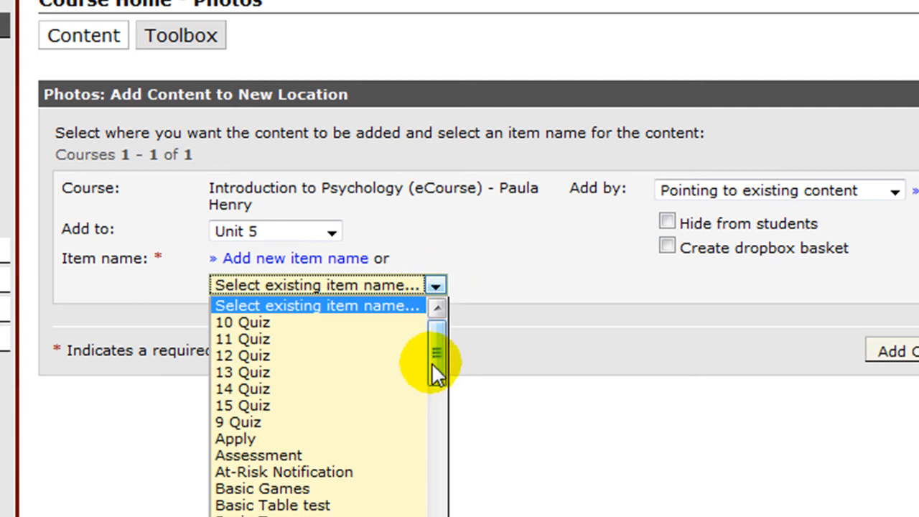
drag(438, 349, 464, 367)
click(530, 368)
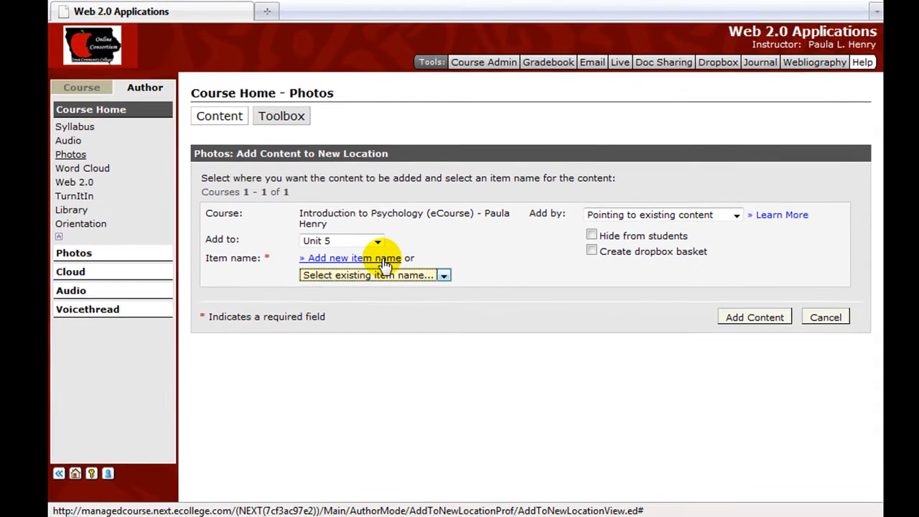
Create a new item name "Photos" and choose it as the item name for the content
click(343, 260)
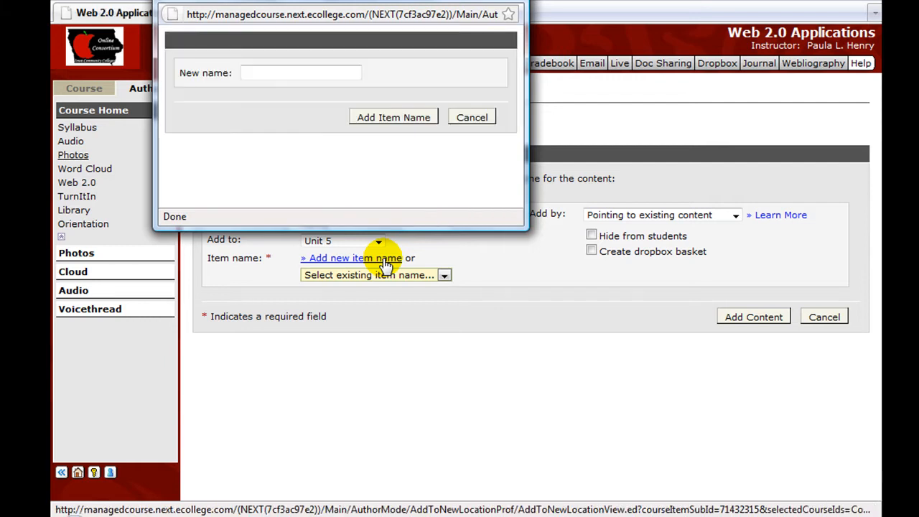
click(262, 74)
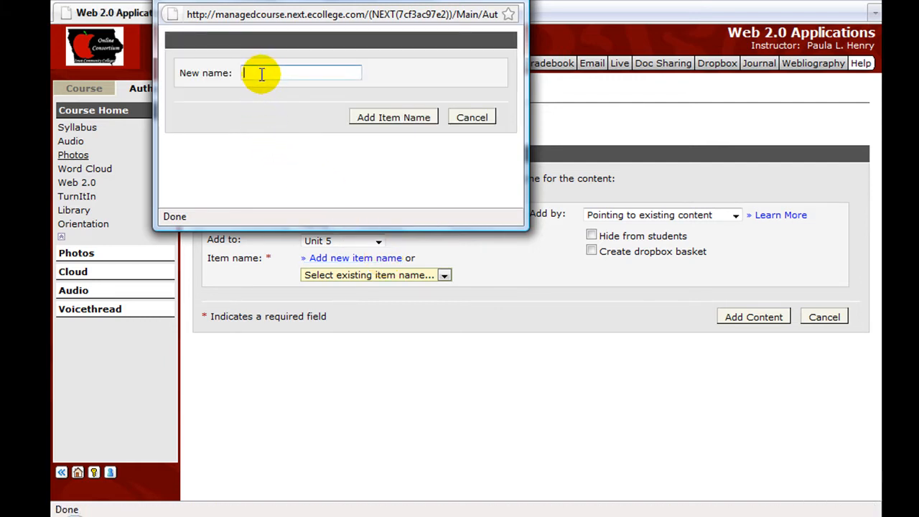
text(Photos)
click(361, 117)
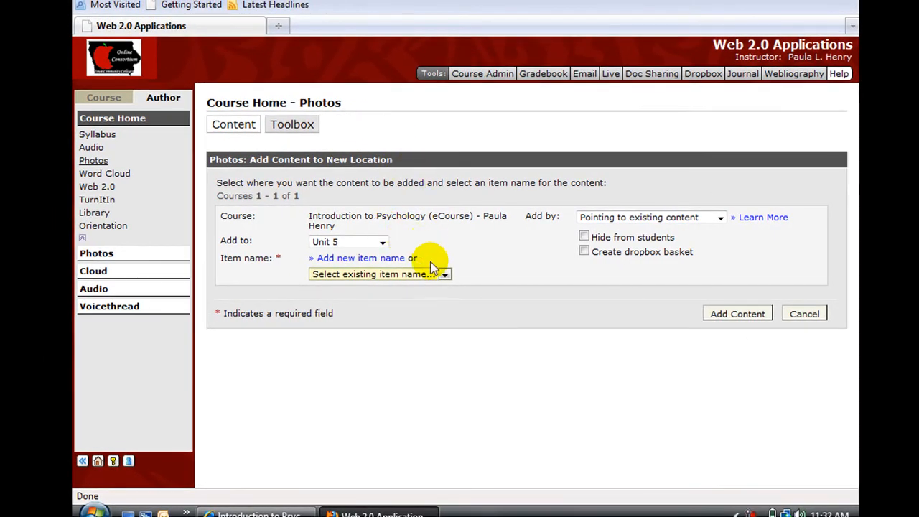
click(443, 274)
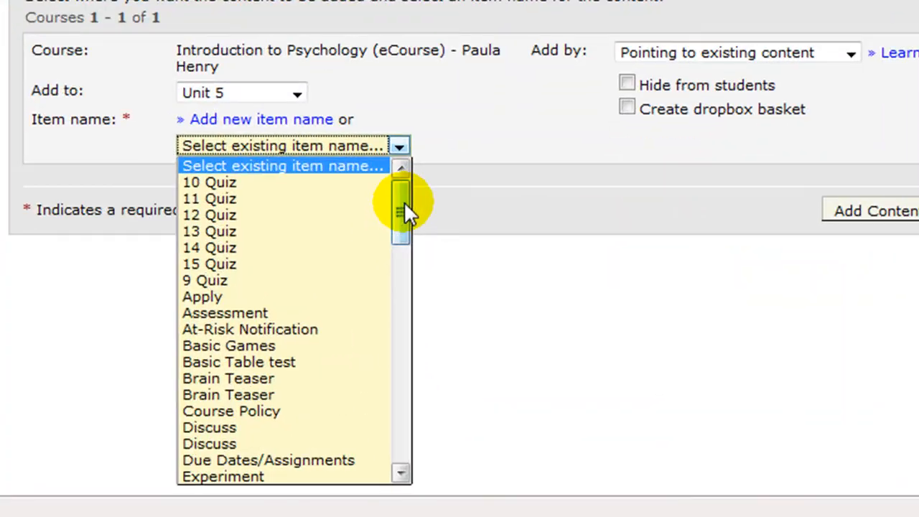
drag(446, 321, 449, 368)
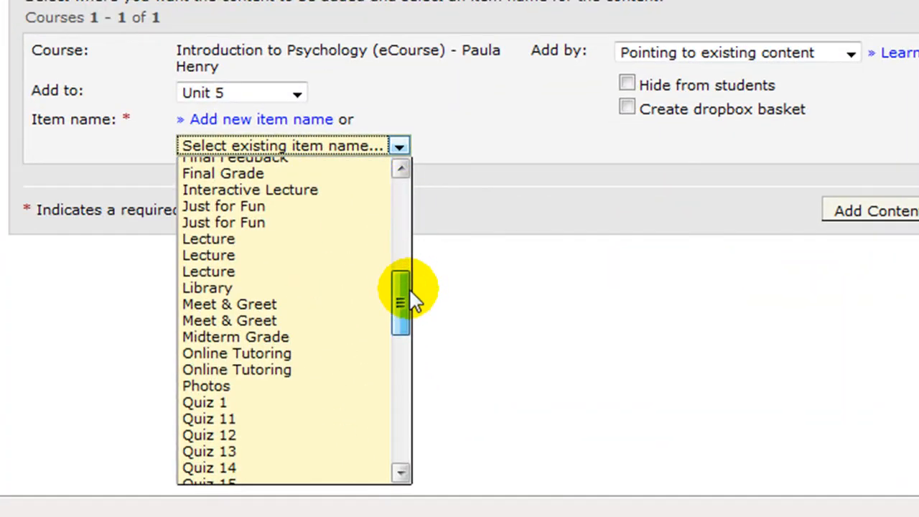
click(237, 388)
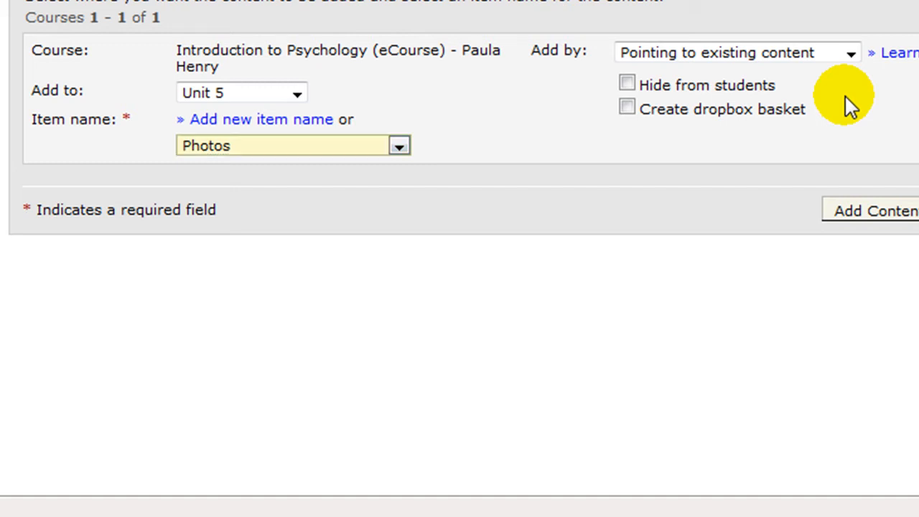
Add the content by pointing to existing content, with the item hidden from students
mouse_move(847, 97)
mouse_down()
mouse_move(848, 74)
mouse_move(828, 51)
mouse_move(855, 52)
mouse_move(839, 104)
mouse_up()
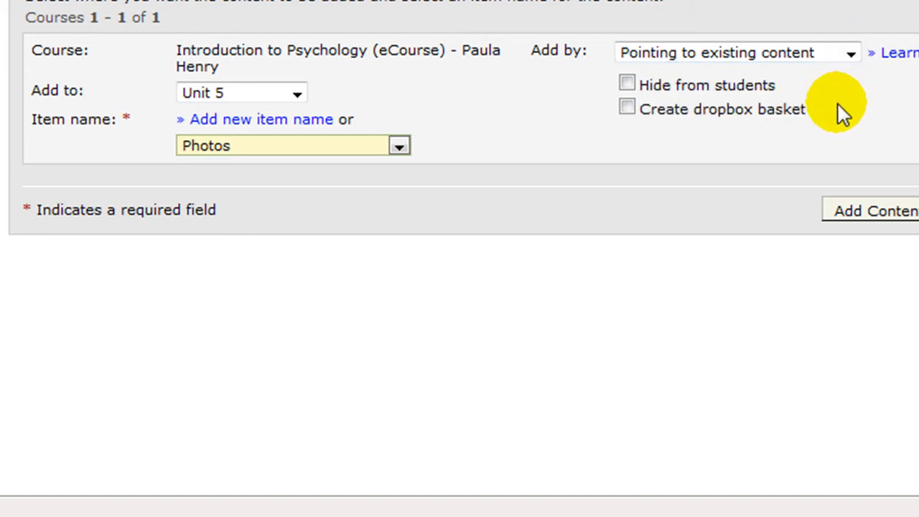
click(850, 53)
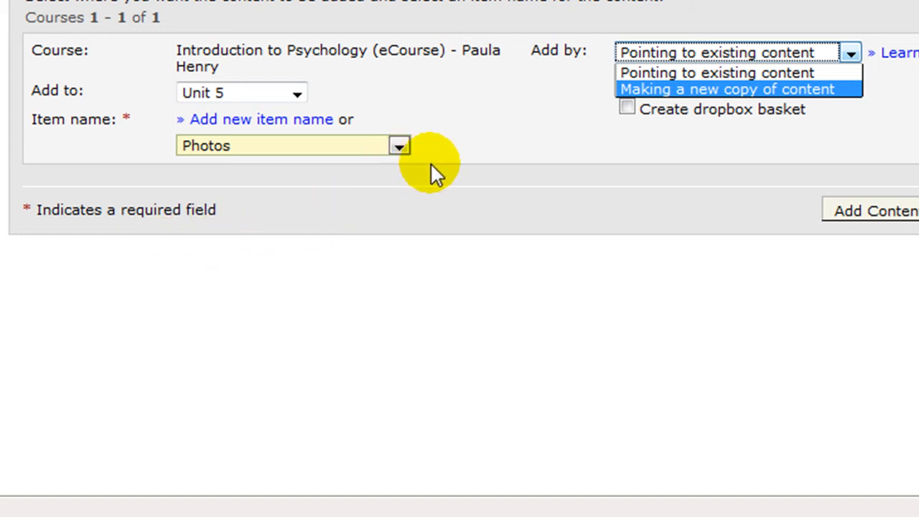
click(672, 72)
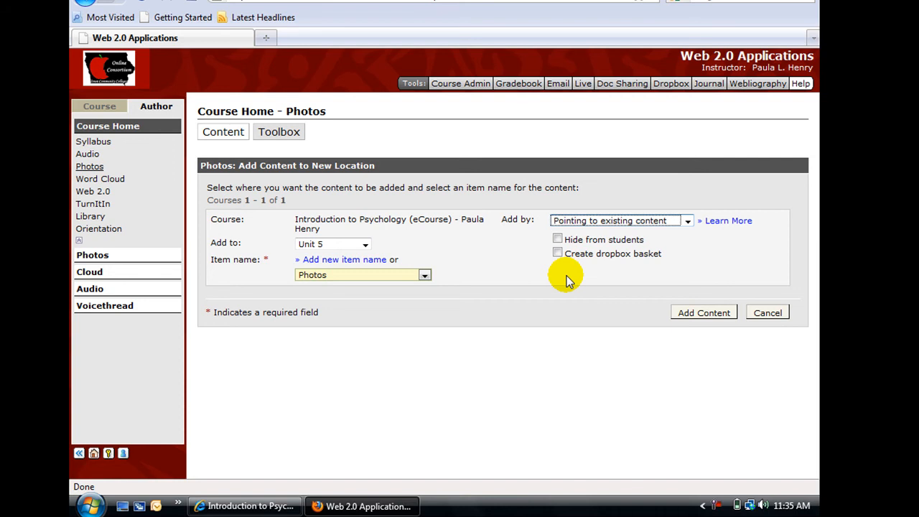
click(559, 239)
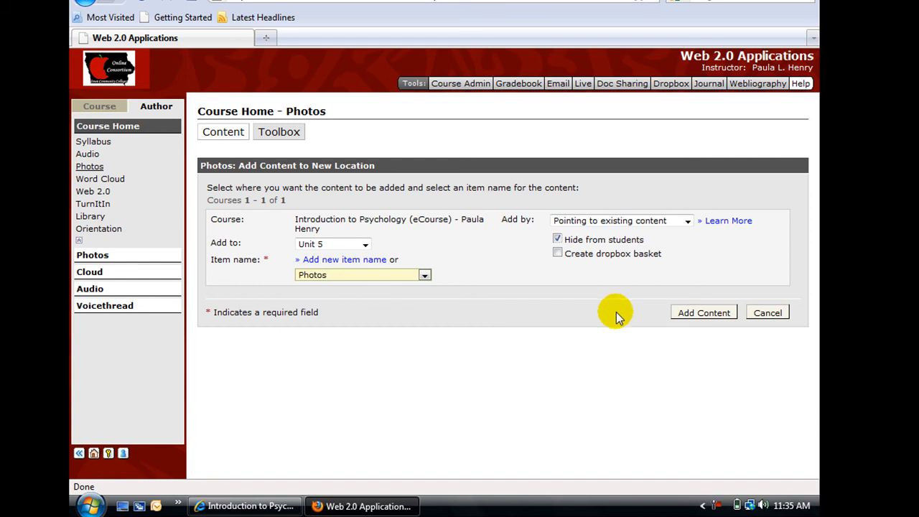
click(692, 313)
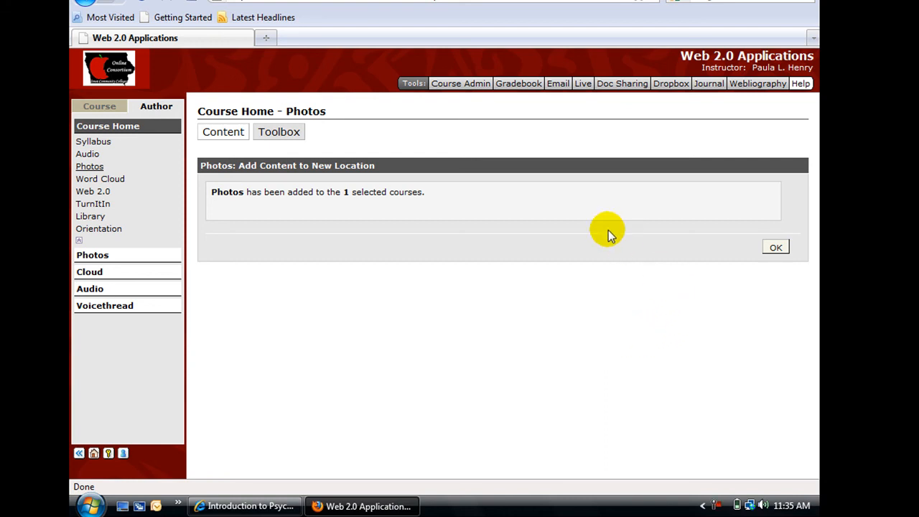
click(774, 248)
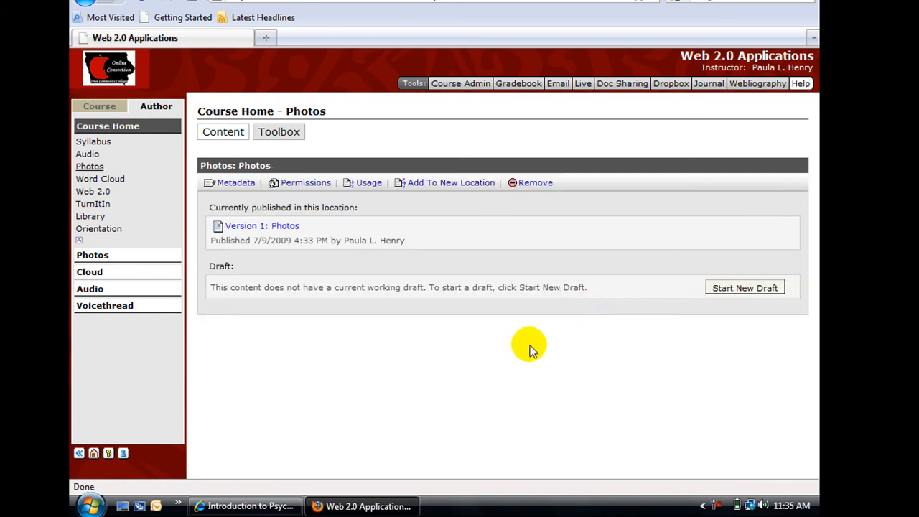
Switch to the Introduction to Psychology course in Internet Explorer, refresh it and check Unit 5's item list for Photos
mouse_move(230, 507)
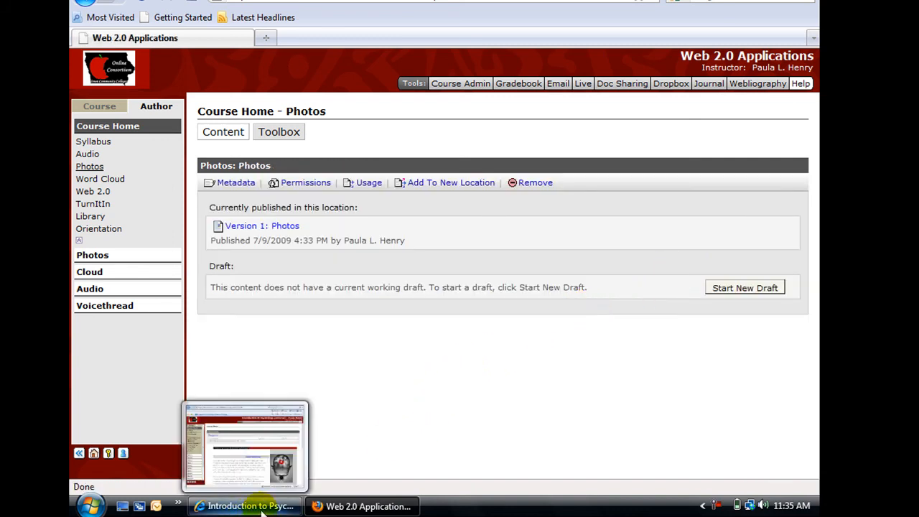
click(257, 508)
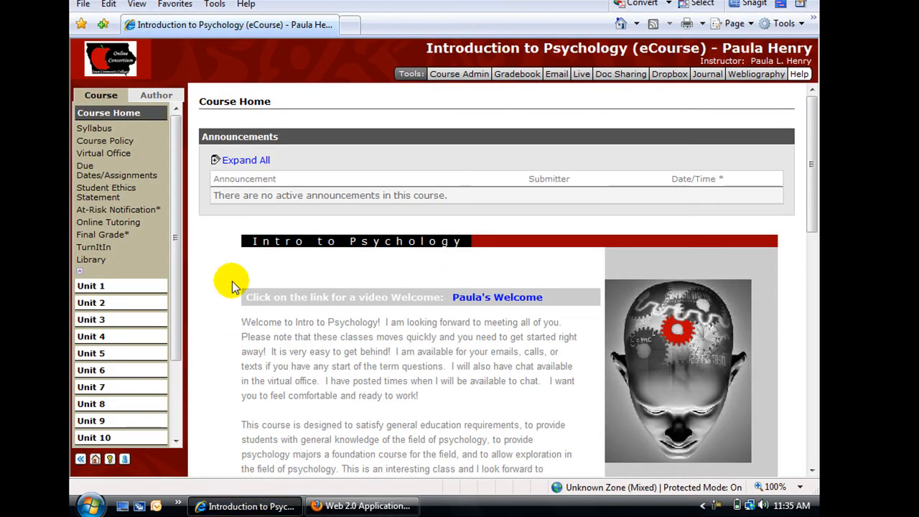
click(136, 5)
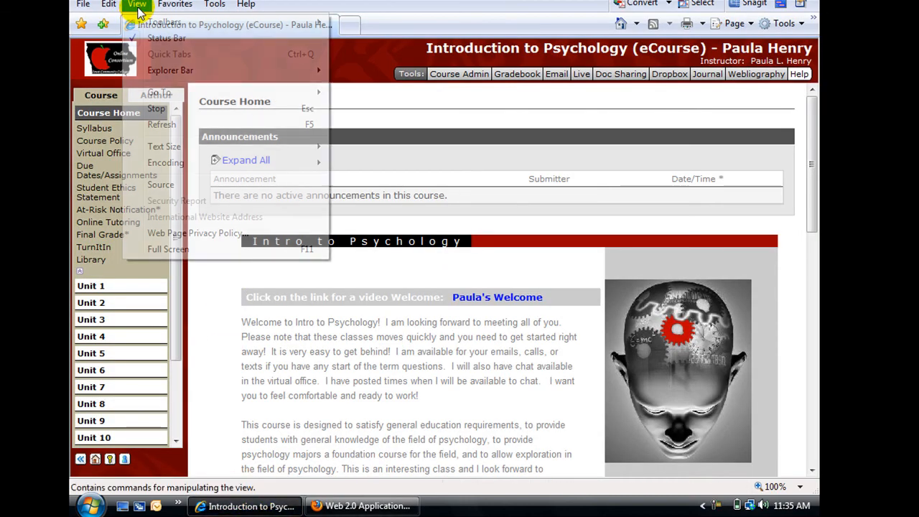
click(170, 124)
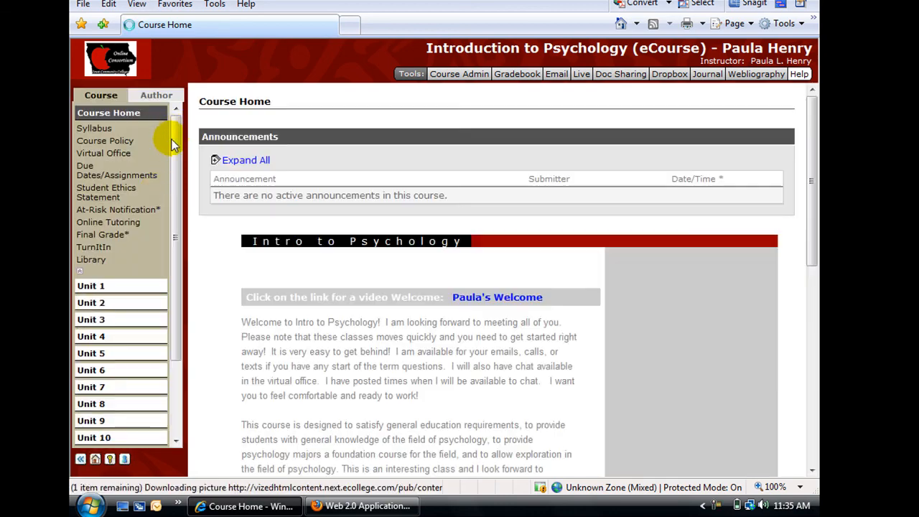
click(104, 357)
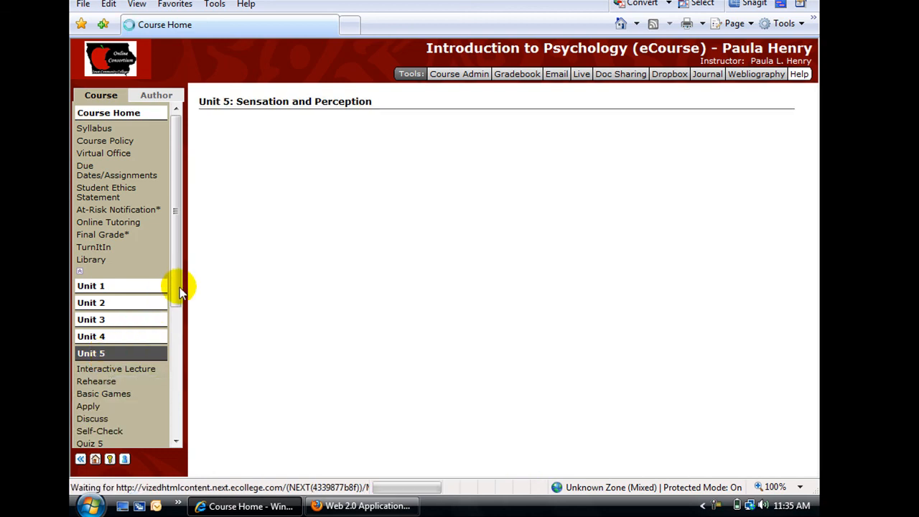
drag(178, 286, 174, 335)
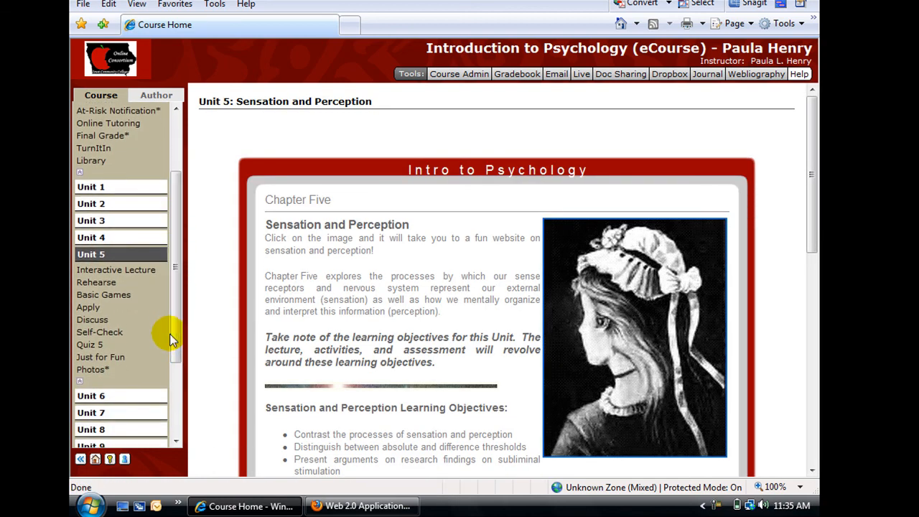